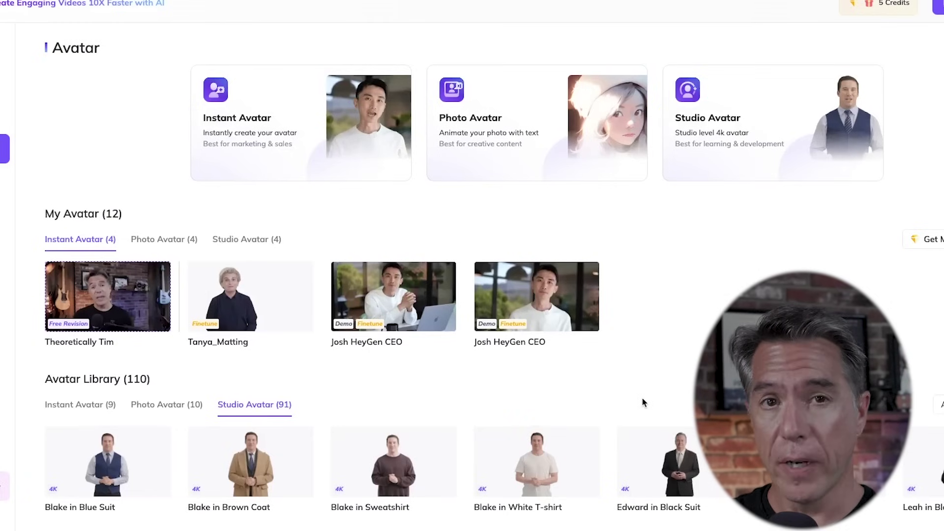
- Open the Vera in Suit studio avatar for editing and switch her outfit to the leopard-print cardigan
{"action": "scroll", "coordinate": [641, 398], "scroll_direction": "down", "scroll_amount": 4}
{"action": "scroll", "coordinate": [607, 421], "scroll_direction": "down", "scroll_amount": 2}
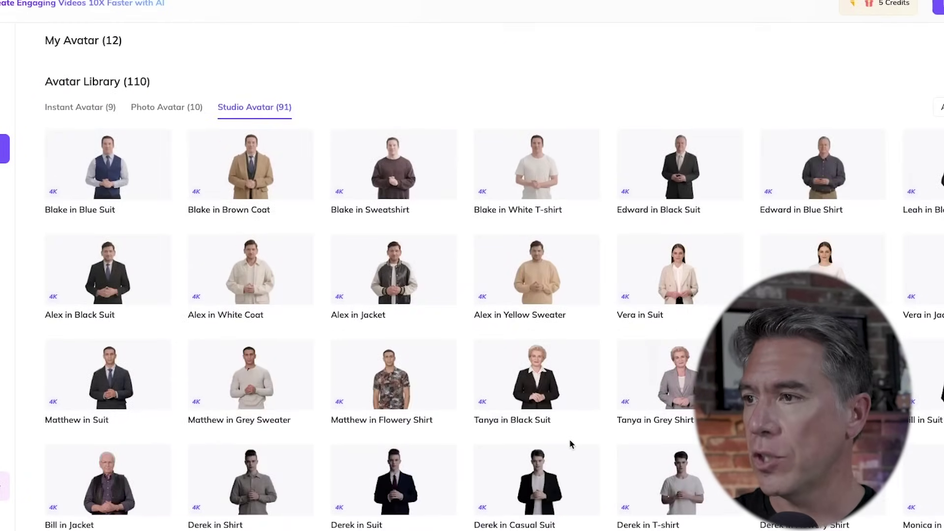
{"action": "left_click", "coordinate": [683, 277]}
{"action": "left_click", "coordinate": [883, 165]}
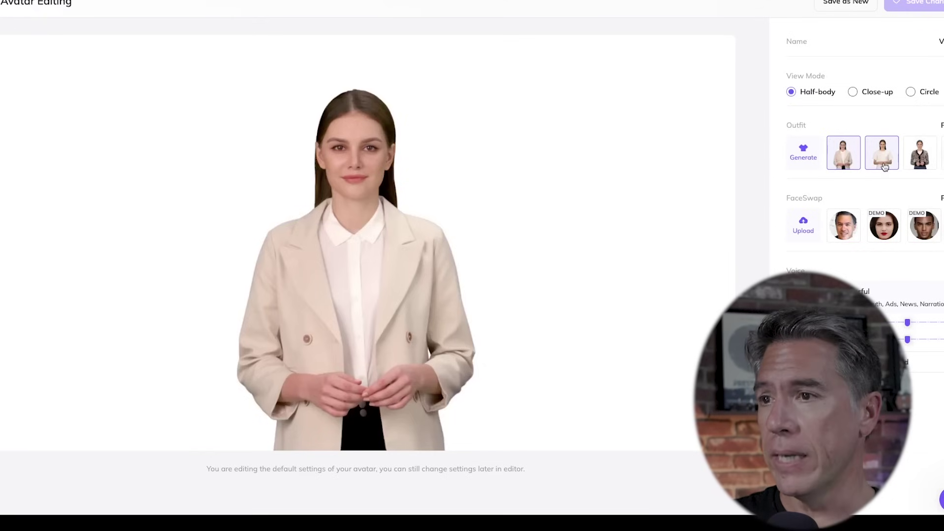
{"action": "left_click", "coordinate": [917, 158]}
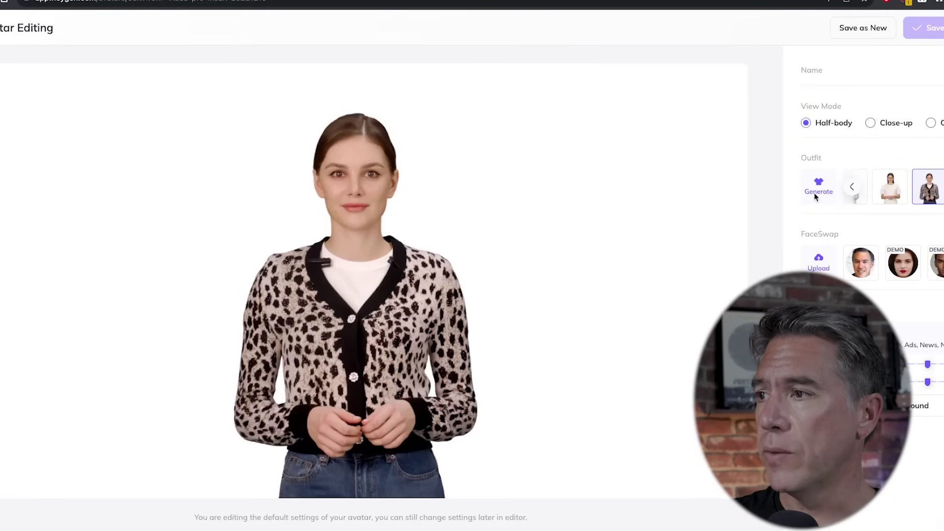
- Request AI outfit ideas for a black dress and submit "A black cocktail dress with a halter neckline" for generation
{"action": "left_click", "coordinate": [817, 193]}
{"action": "left_click", "coordinate": [329, 437]}
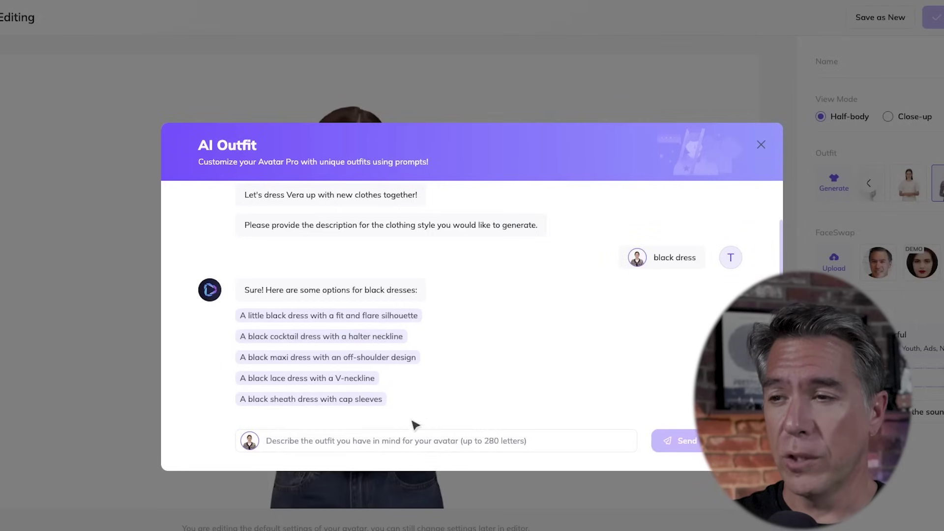
{"action": "left_click", "coordinate": [339, 339]}
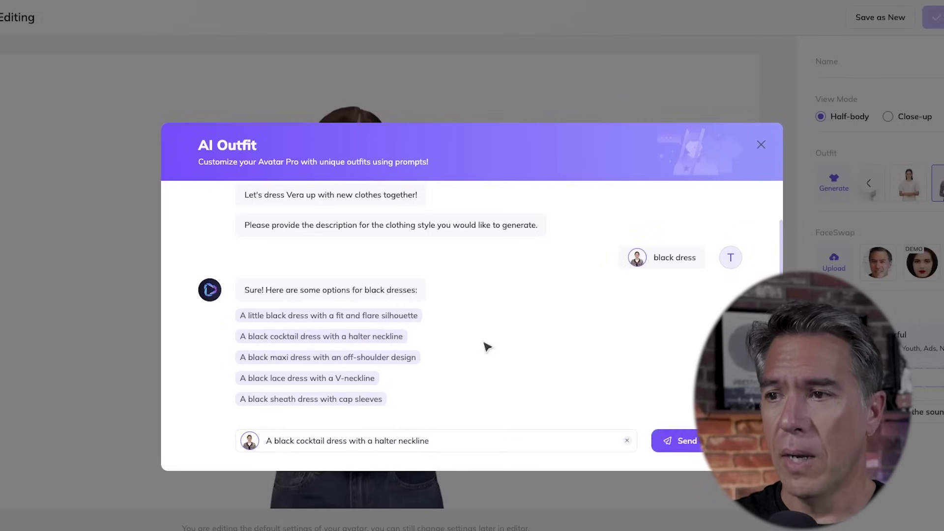
{"action": "left_click", "coordinate": [681, 441]}
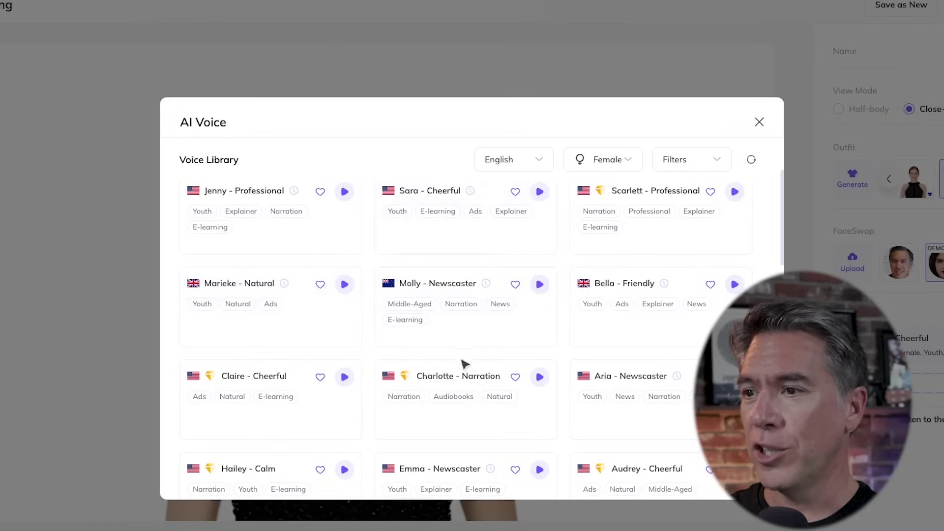
- Preview the Sara - Cheerful voice from the voice library
{"action": "left_click", "coordinate": [539, 192]}
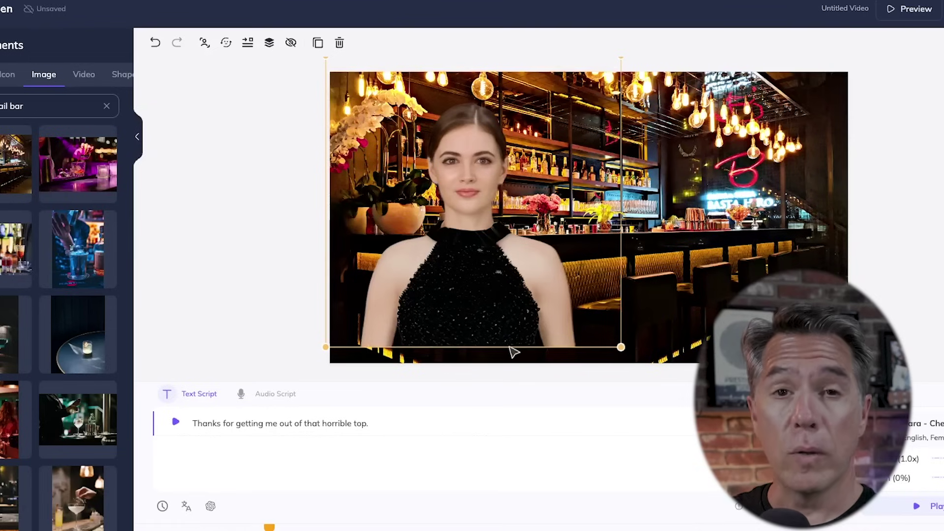
- Shrink the avatar in the black dress and reposition it over the cocktail bar background
{"action": "left_click_drag", "start_coordinate": [468, 305], "coordinate": [463, 298]}
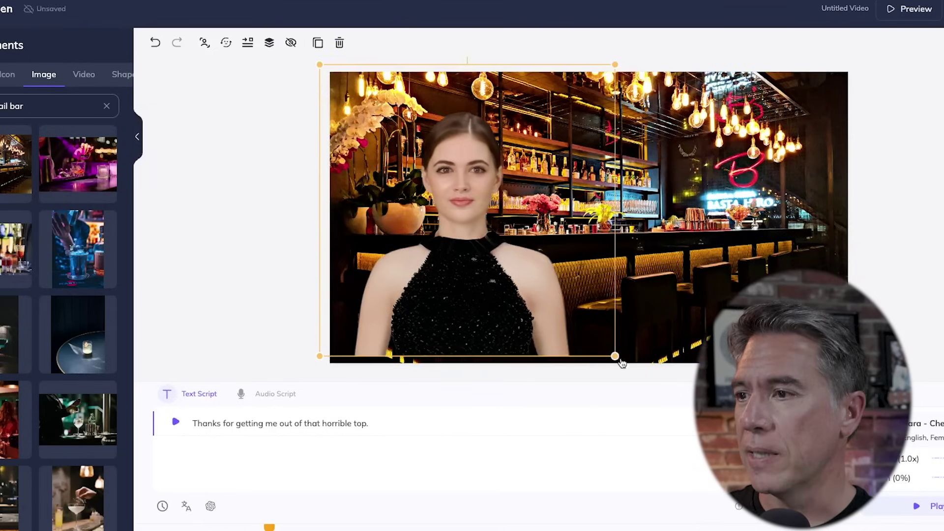
{"action": "left_click_drag", "start_coordinate": [615, 356], "coordinate": [559, 295]}
{"action": "left_click_drag", "start_coordinate": [442, 273], "coordinate": [471, 268]}
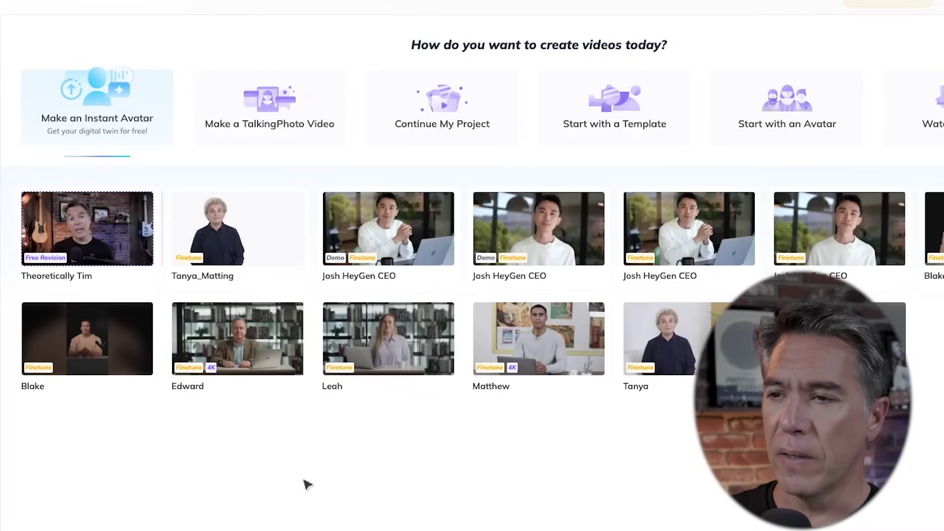
- Browse the studio avatars in the library and open Joon in Black Shirt for editing
{"action": "mouse_move", "coordinate": [192, 372]}
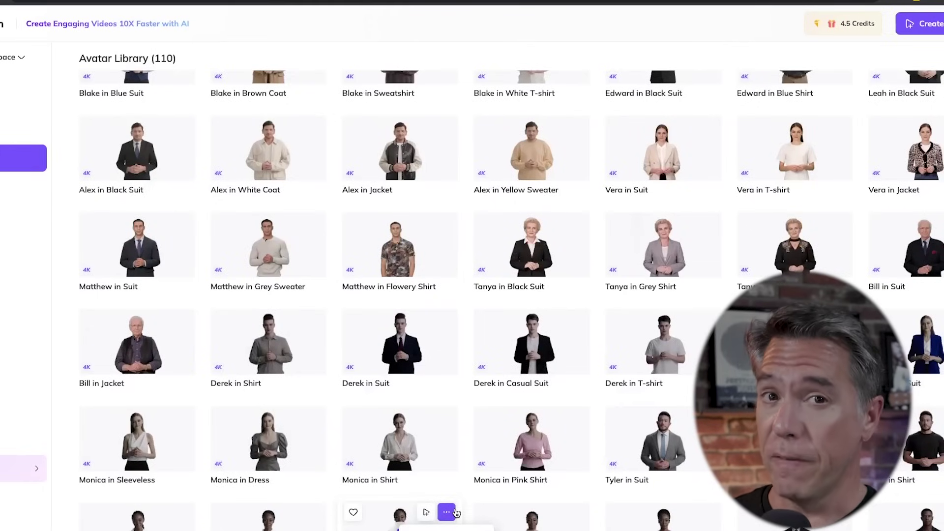
{"action": "scroll", "coordinate": [533, 367], "scroll_direction": "down", "scroll_amount": 3}
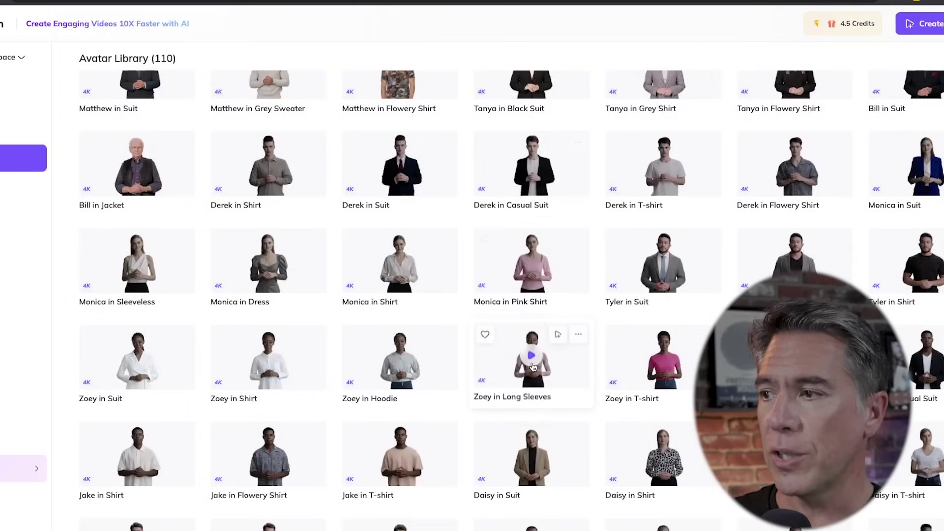
{"action": "scroll", "coordinate": [533, 366], "scroll_direction": "down", "scroll_amount": 3}
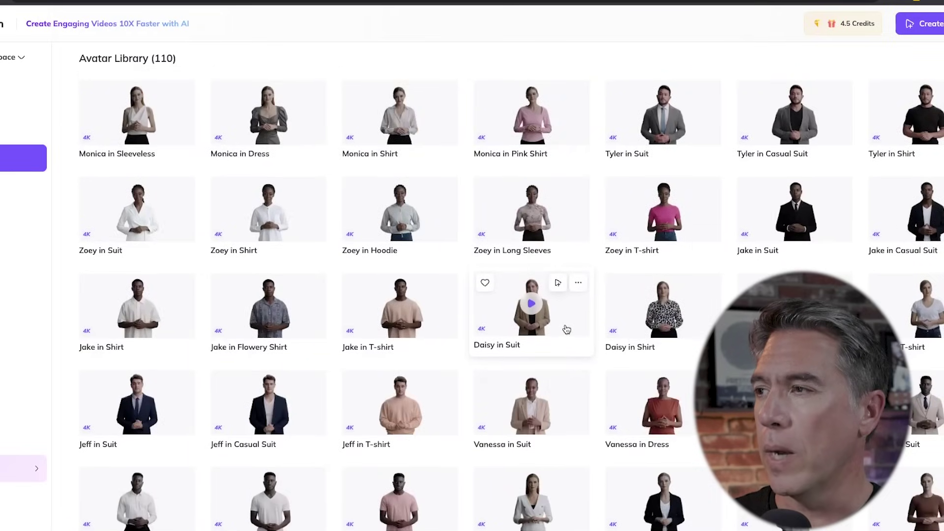
{"action": "scroll", "coordinate": [621, 325], "scroll_direction": "down", "scroll_amount": 6}
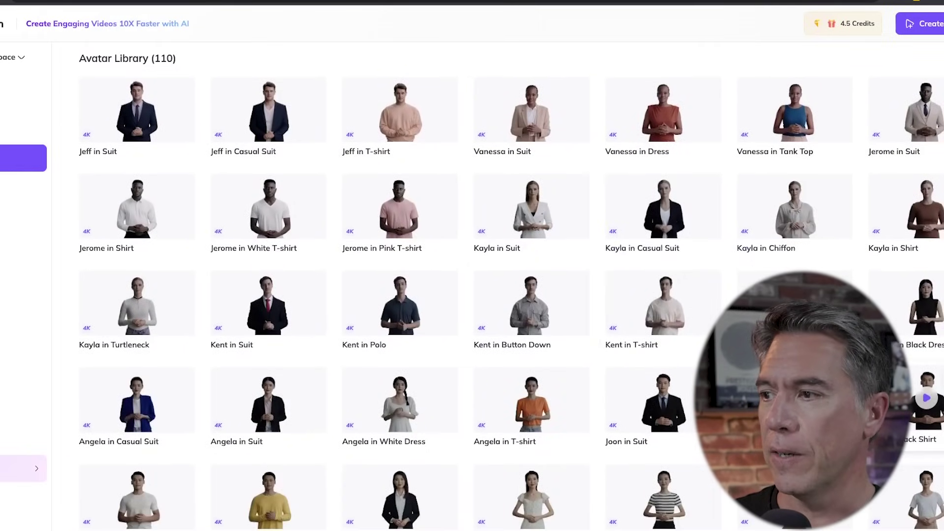
{"action": "left_click", "coordinate": [927, 397]}
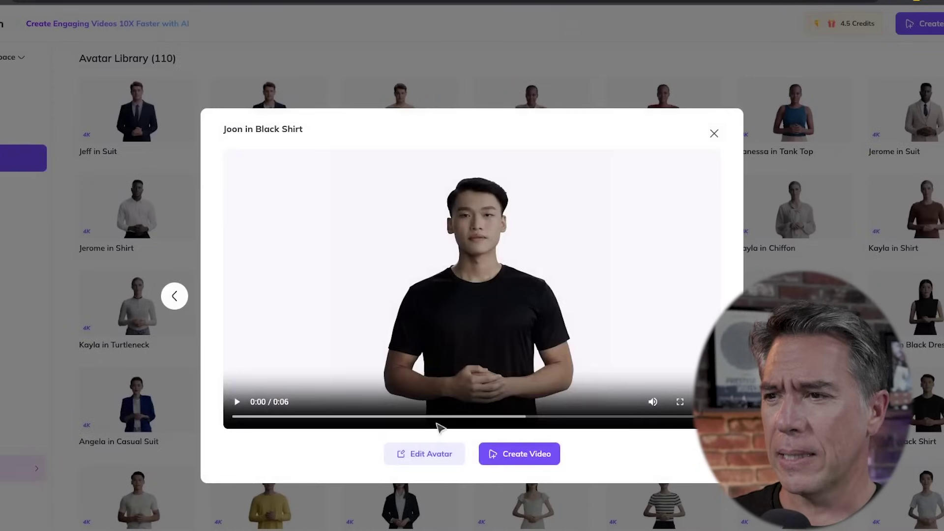
{"action": "left_click", "coordinate": [428, 453]}
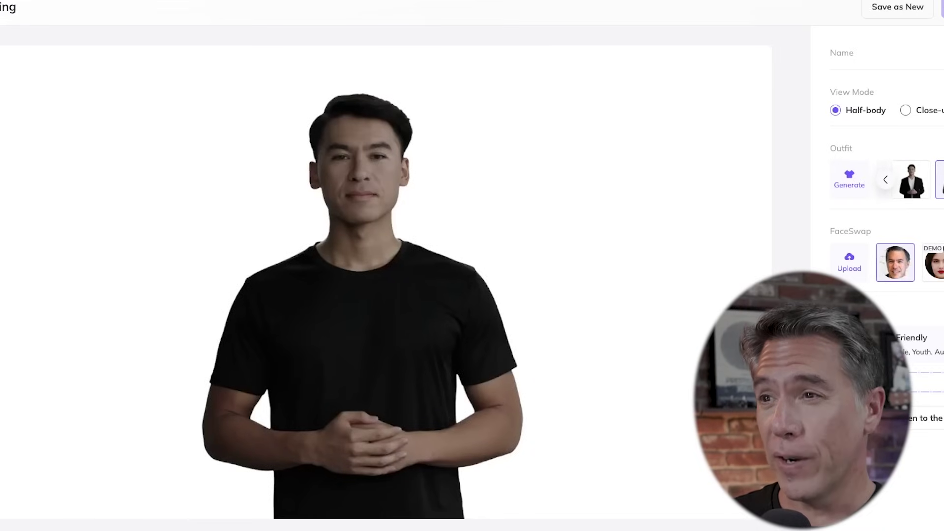
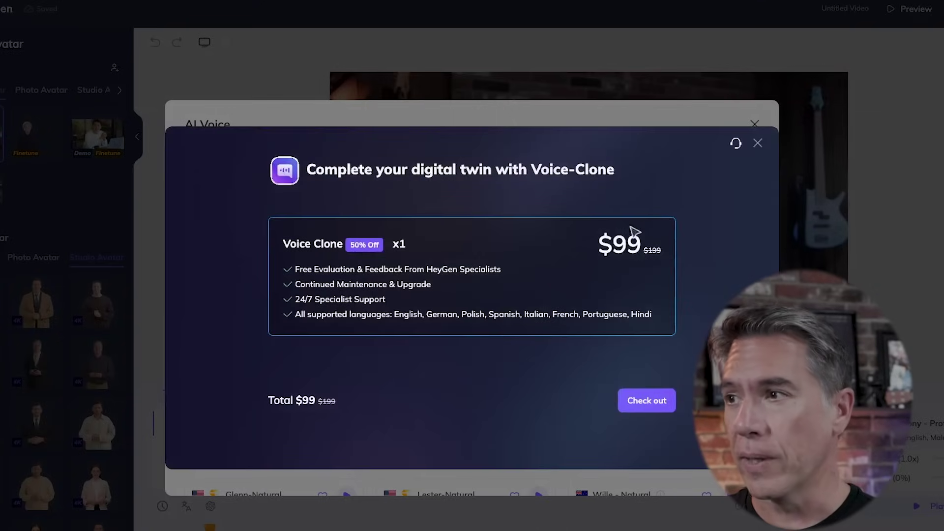
- Dismiss the Voice Clone purchase offer and open the third-party voice integration
{"action": "left_click", "coordinate": [757, 143]}
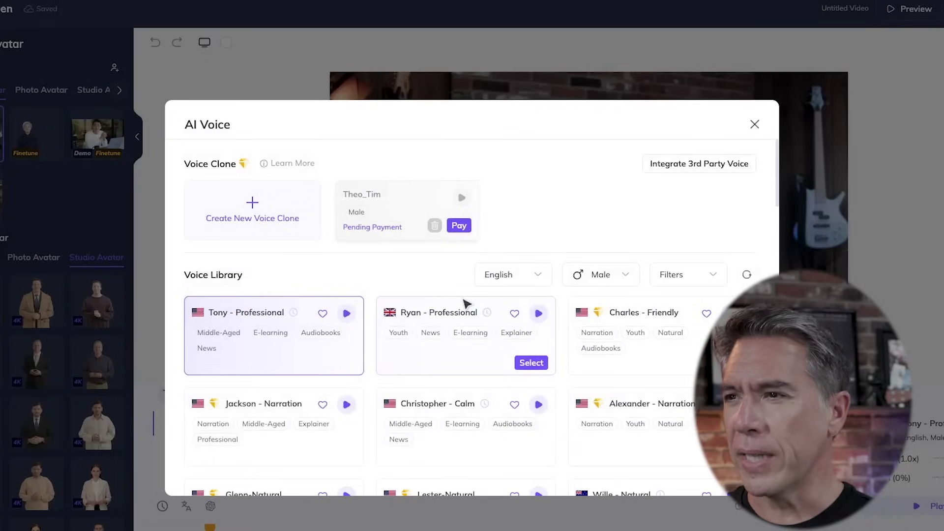
{"action": "left_click", "coordinate": [702, 168]}
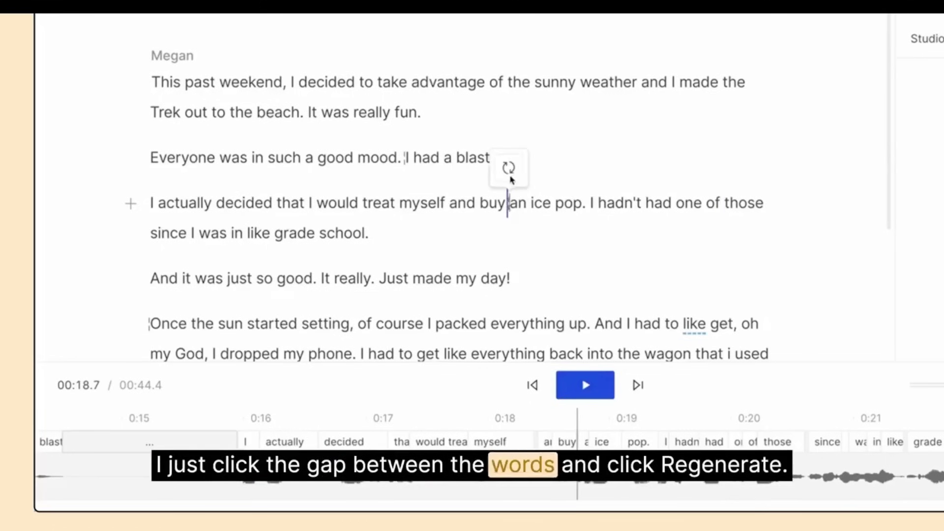
- In Descript, regenerate the audio at the gap between "buy" and "an" and play from "I actually decided"
{"action": "left_click", "coordinate": [508, 169]}
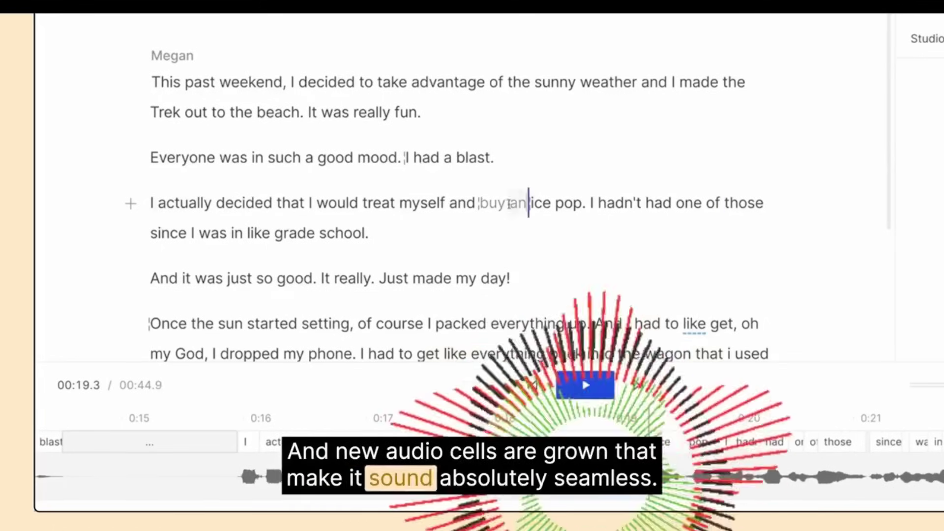
{"action": "left_click", "coordinate": [169, 192]}
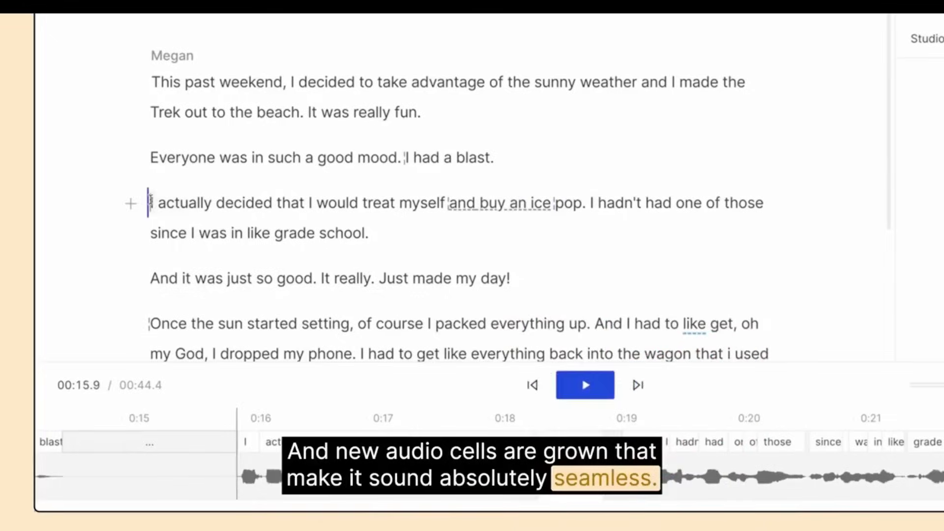
{"action": "key", "text": "space"}
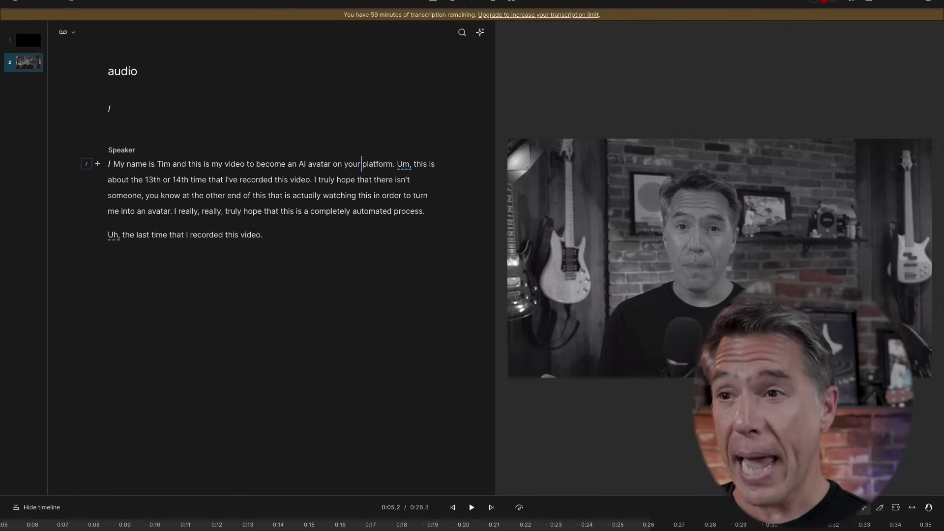
- Play the avatar recording from its beginning, then move the playhead to about 0:12
{"action": "left_click", "coordinate": [453, 507]}
{"action": "left_click", "coordinate": [472, 507]}
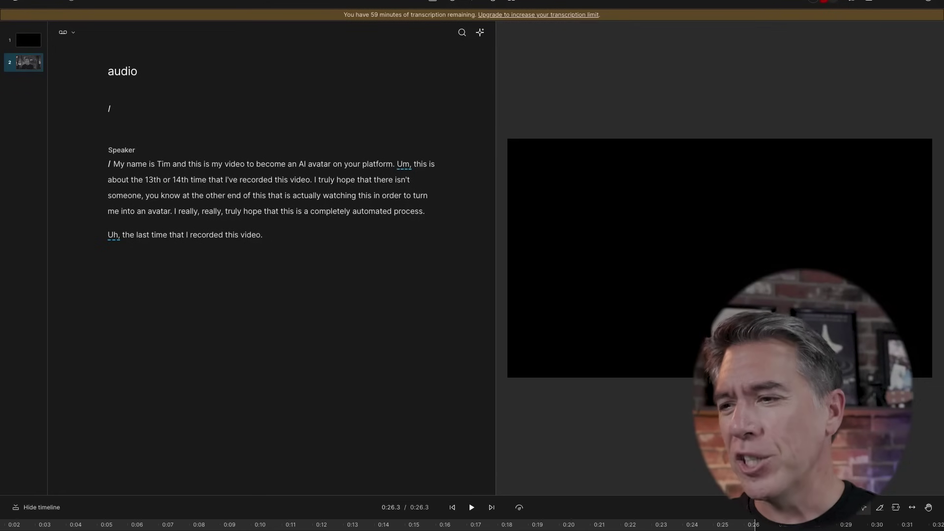
{"action": "left_click", "coordinate": [324, 525]}
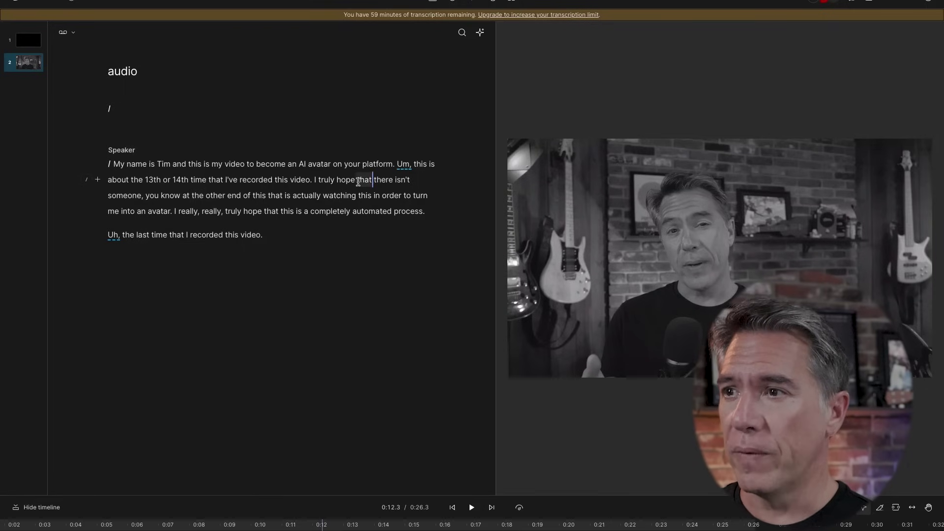
- Remove the filler words "Um" and "Uh" and the phrase "you know" from the transcript, and play back the edit
{"action": "left_click", "coordinate": [400, 165]}
{"action": "left_click_drag", "start_coordinate": [181, 193], "coordinate": [149, 195]}
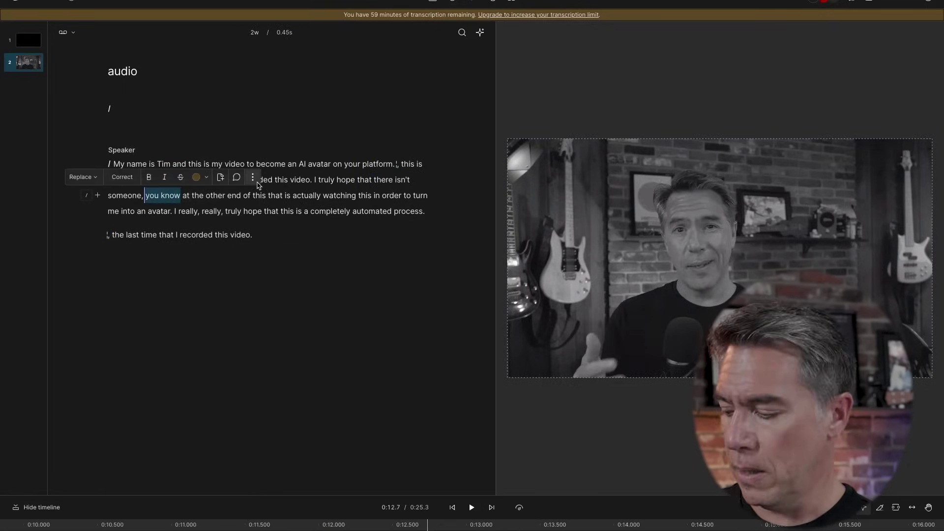
{"action": "key", "text": "BackSpace"}
{"action": "key", "text": "space"}
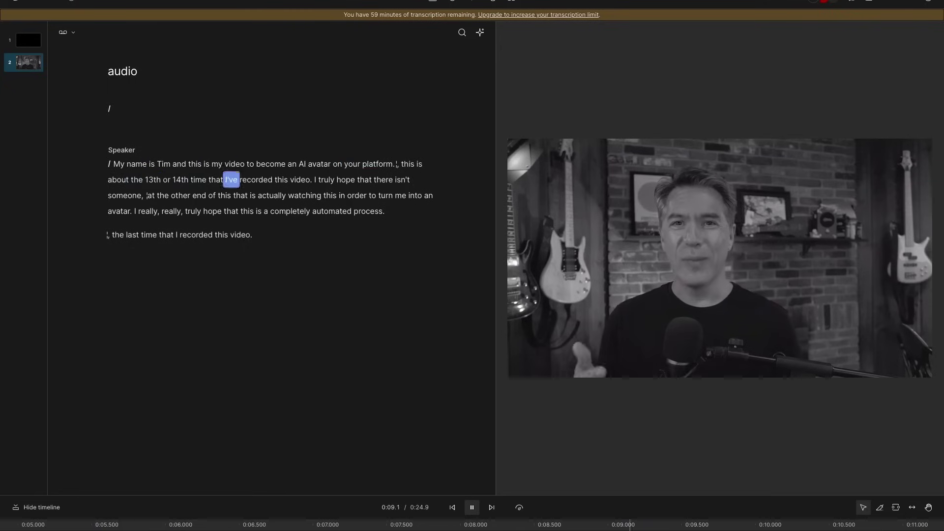
{"action": "left_click", "coordinate": [352, 211]}
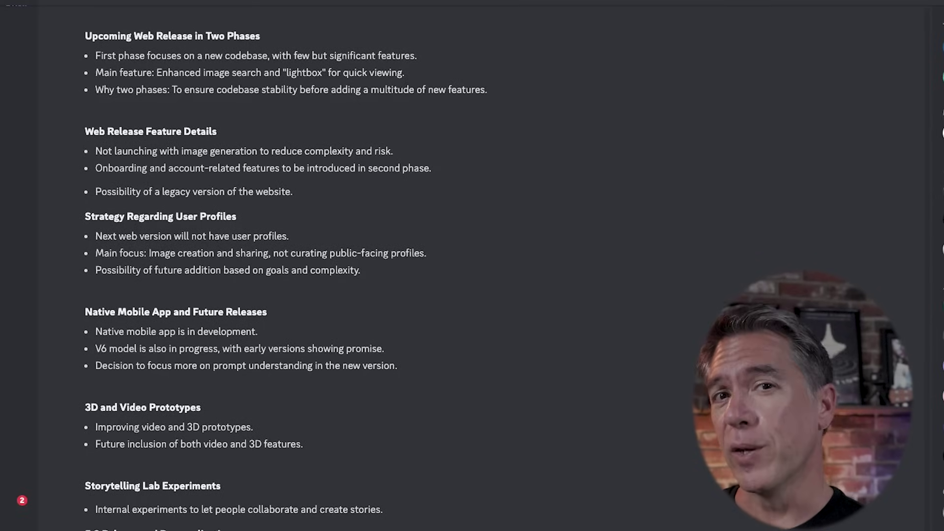
- Switch to the Discord notes on upcoming releases and read through the sections down to the inpainting model variant
{"action": "scroll", "coordinate": [423, 267], "scroll_direction": "down", "scroll_amount": 4}
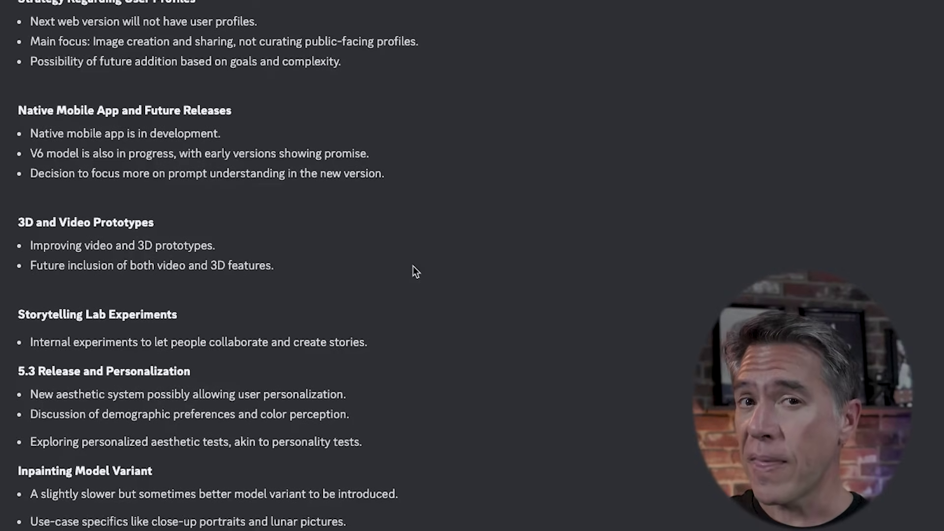